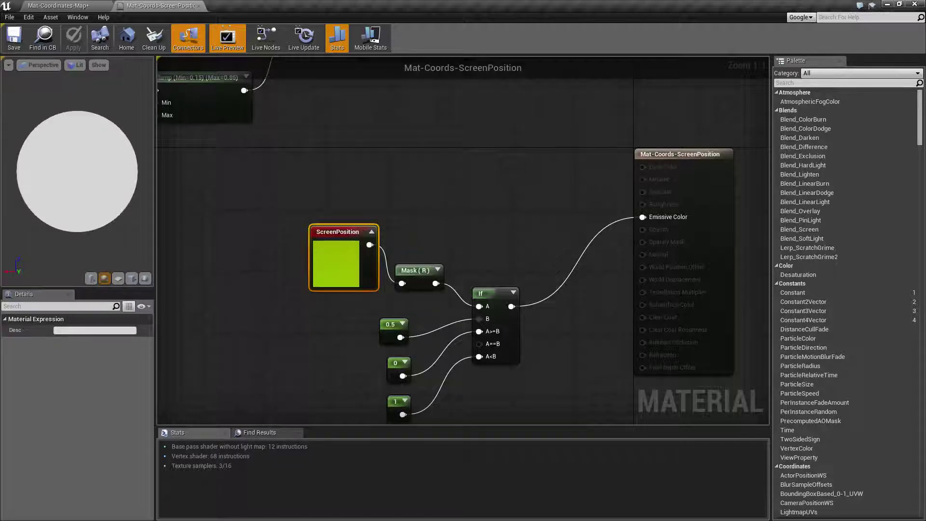
Step: Examine the ScreenPosition, Mask (R), constant and If nodes feeding Emissive Color, including the mask's channel settings
right_click_drag(445, 209, 438, 137)
left_click_drag(248, 139, 530, 384)
right_click_drag(488, 362, 444, 367)
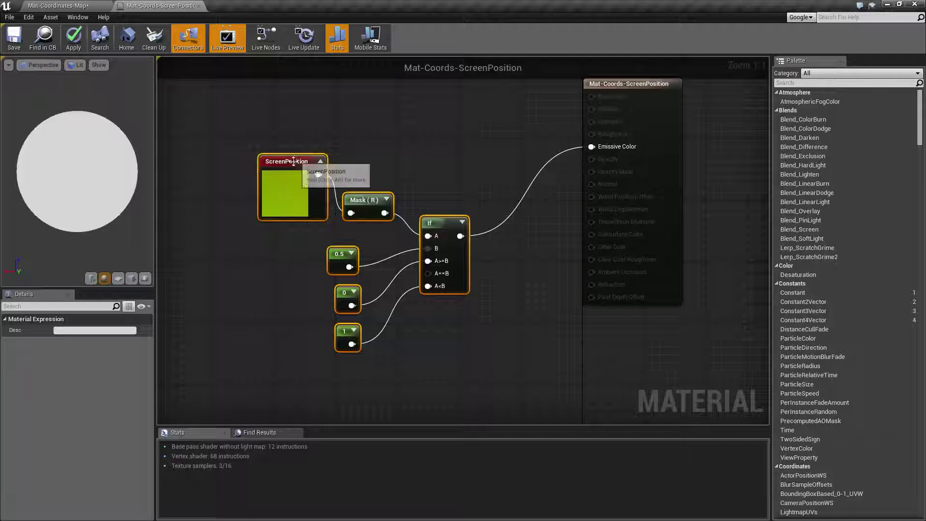
left_click(307, 181)
left_click(363, 202)
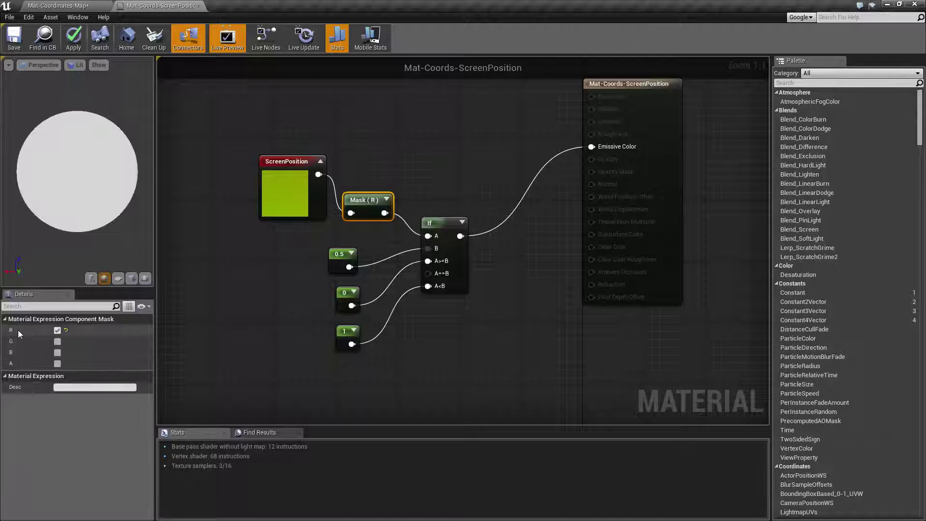
right_click_drag(399, 170, 364, 143)
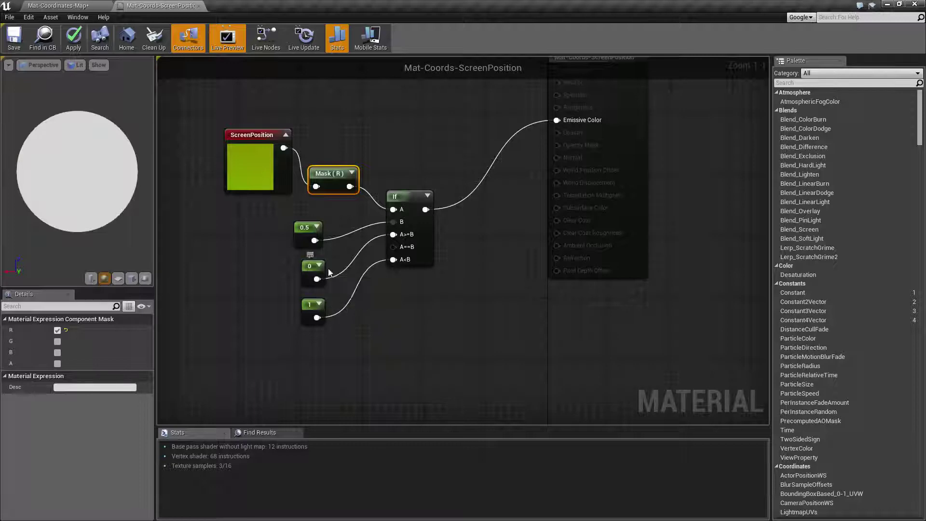
Step: View the material's effect in the Mat-Coordinates-Map level with PostProcessVolume selected, and return to the material graph
left_click(72, 9)
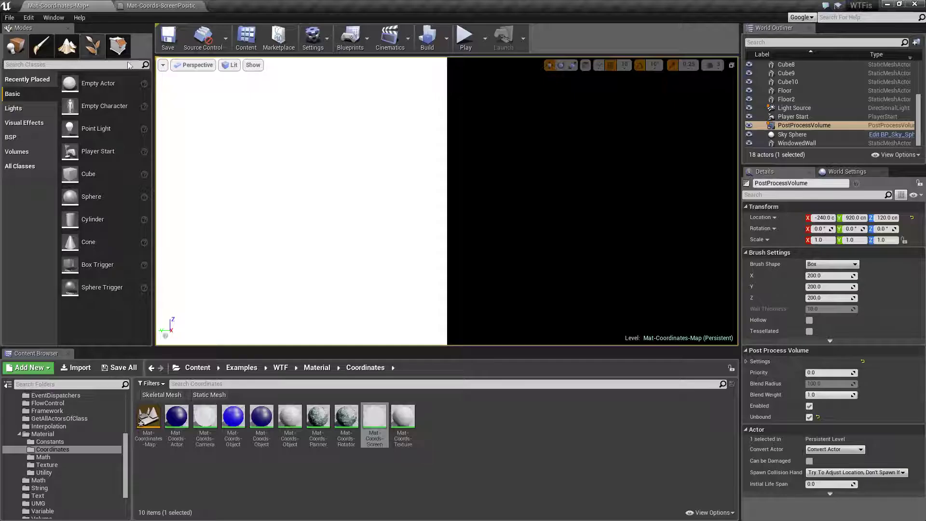
left_click(820, 126)
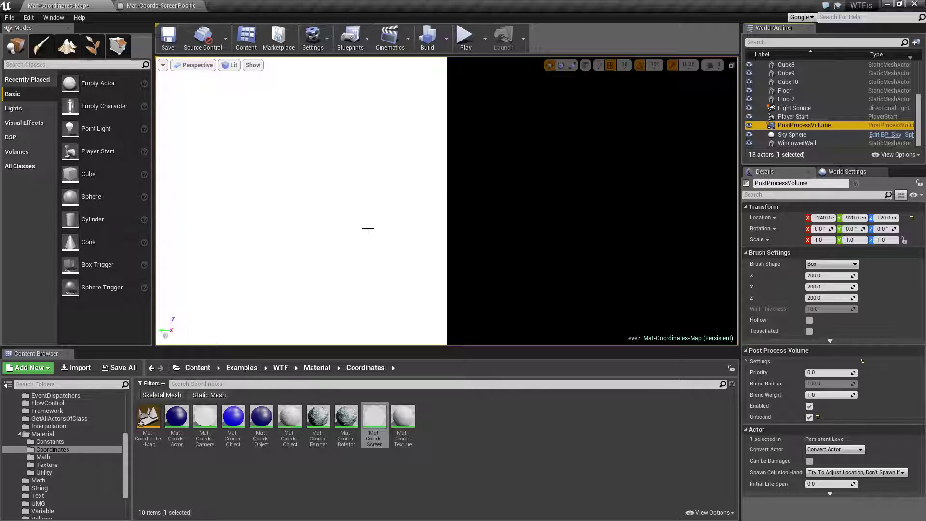
left_click(160, 6)
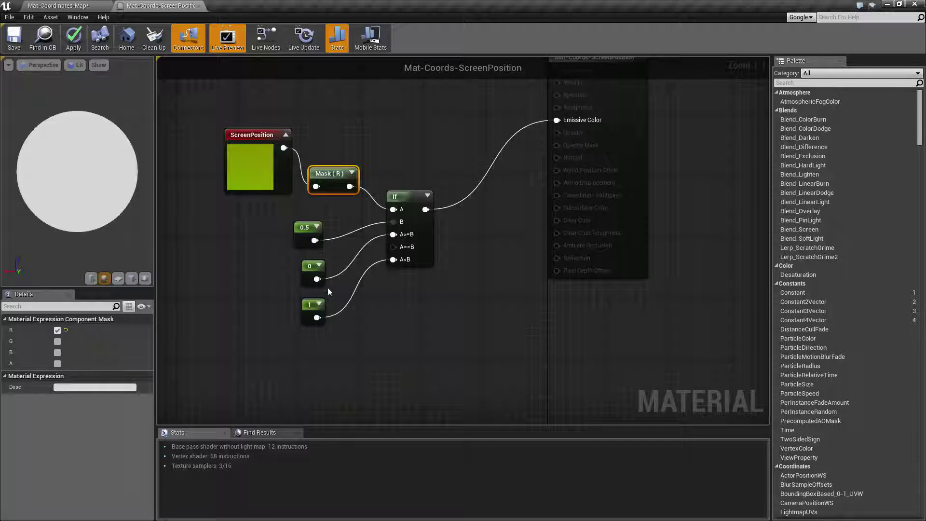
Step: Rearrange the constant nodes beneath the 0.5 constant so that 1 sits above 0
left_click_drag(305, 268, 304, 346)
left_click_drag(308, 311, 305, 278)
left_click(305, 345)
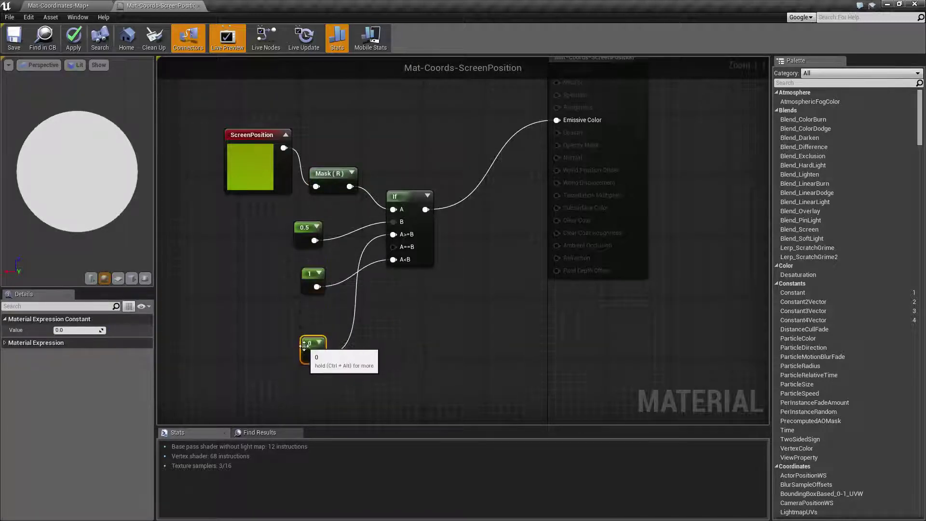
left_click_drag(304, 345, 304, 315)
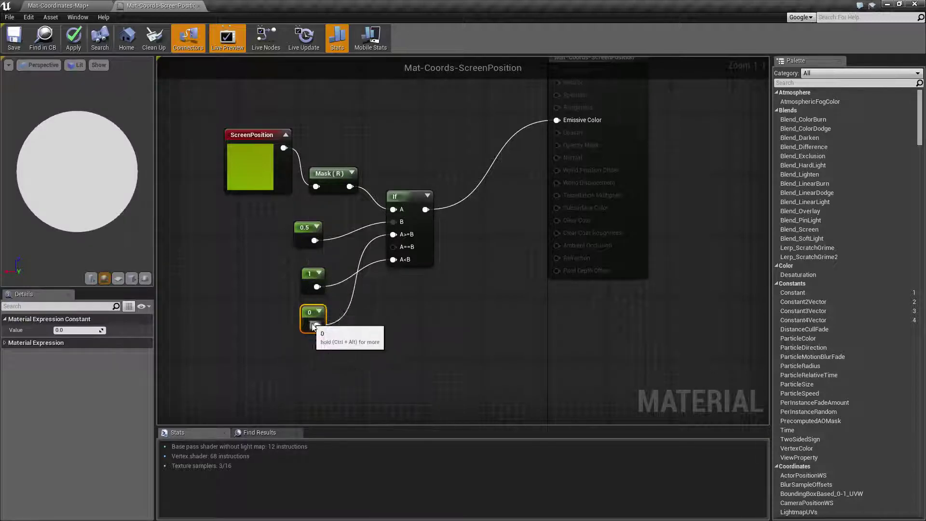
Step: Select the ScreenPosition node feeding Mask (R) and compare its graph with the split-screen effect in the level
left_click_drag(212, 100, 299, 208)
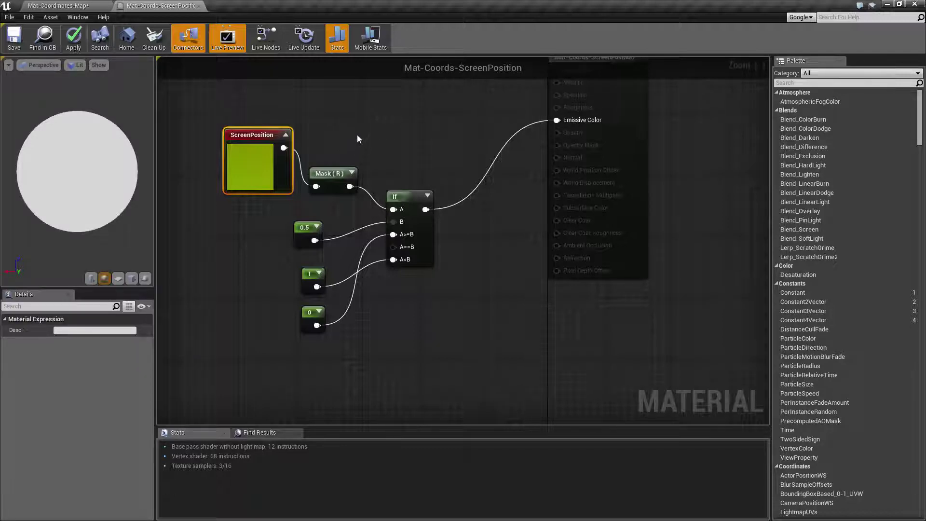
key("Home")
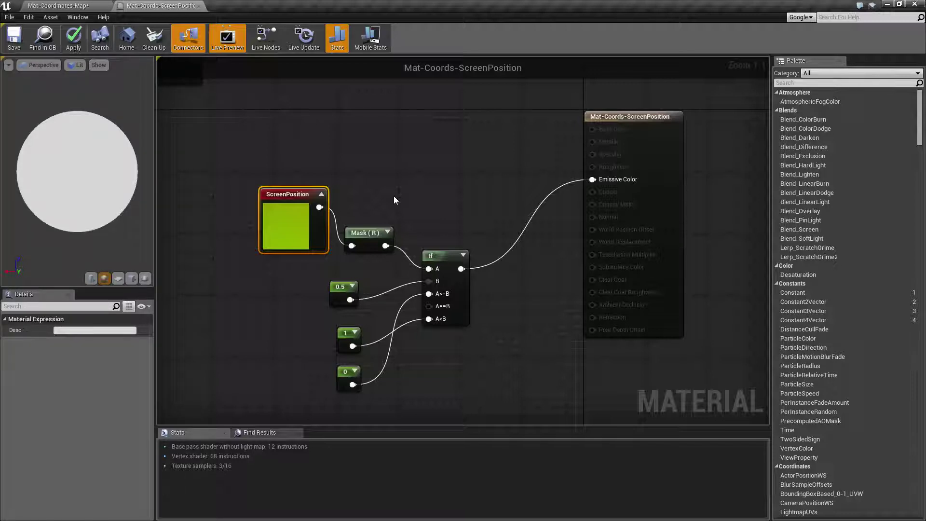
left_click(56, 6)
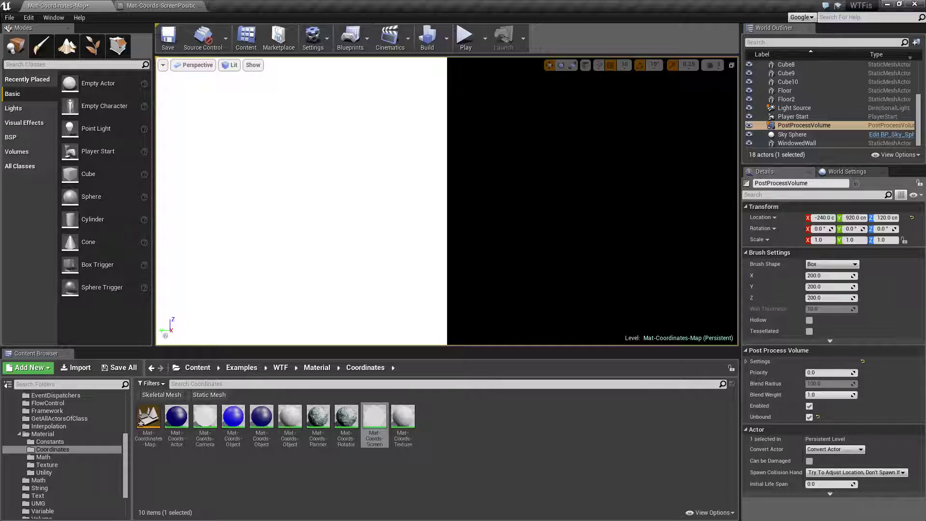
left_click(174, 5)
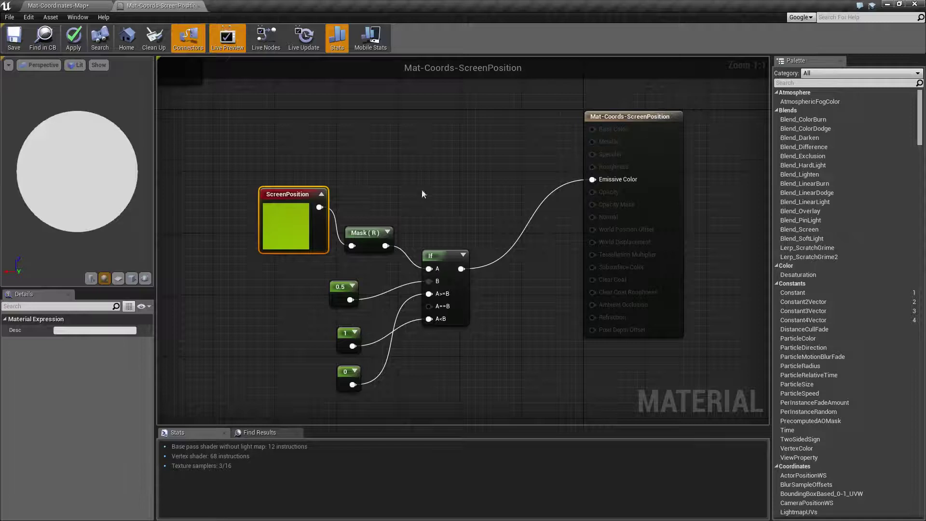
Step: Connect the Color output of SceneTexture:PostProcessInput0 to Emissive Color, apply the material and look around the level
scroll(410, 303, "up", 2)
left_click_drag(405, 109, 584, 298)
left_click(73, 39)
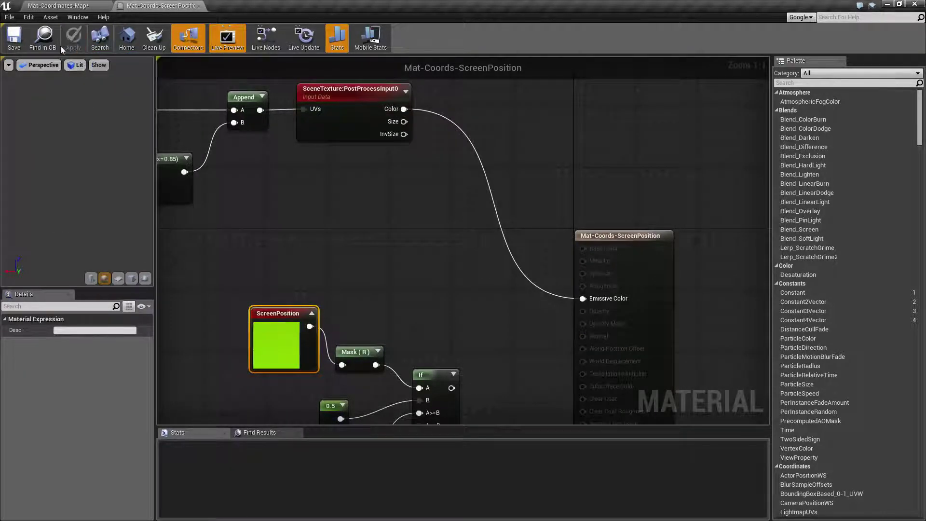
left_click(53, 6)
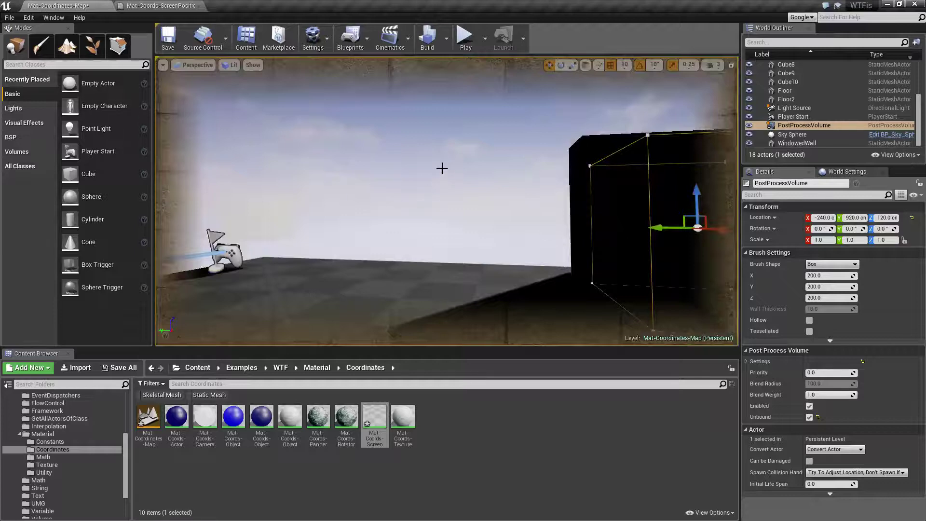
mouse_move(469, 183)
right_mouse_down()
mouse_move(388, 199)
mouse_move(408, 192)
mouse_move(389, 203)
mouse_move(443, 215)
mouse_move(338, 182)
mouse_move(348, 189)
mouse_move(463, 179)
right_mouse_up()
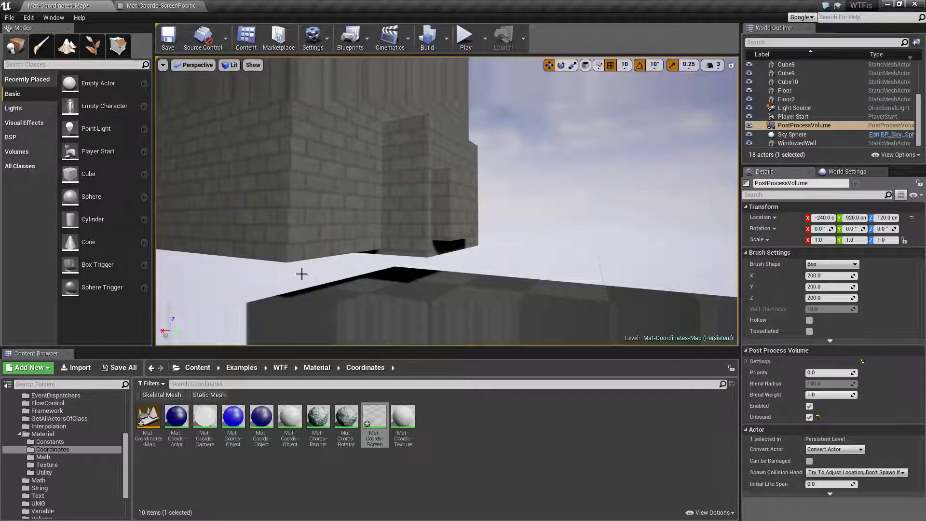
Step: Examine the upper network's ScreenPosition node and the Mask (R) branch running into Append in Mat-Coords-ScreenPosition
left_click(152, 3)
right_click_drag(193, 217, 422, 256)
right_click_drag(314, 296, 405, 318)
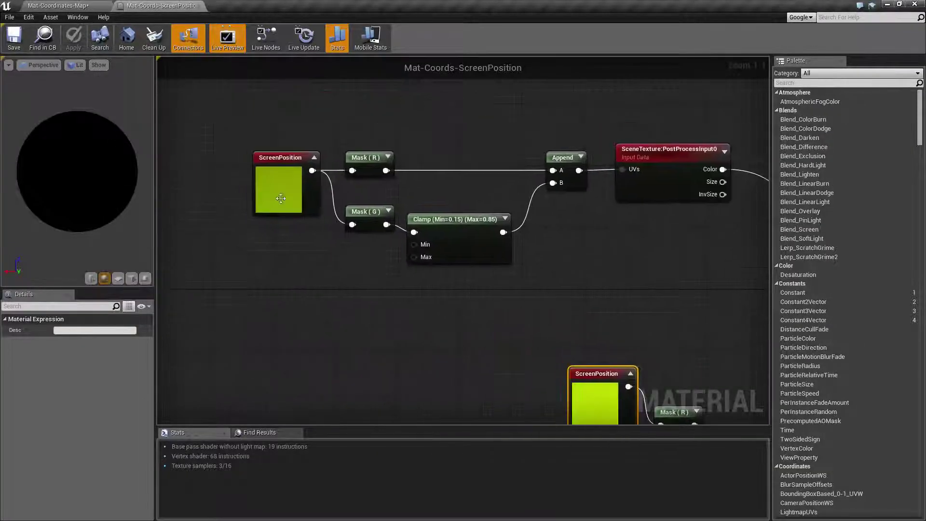
left_click(281, 198)
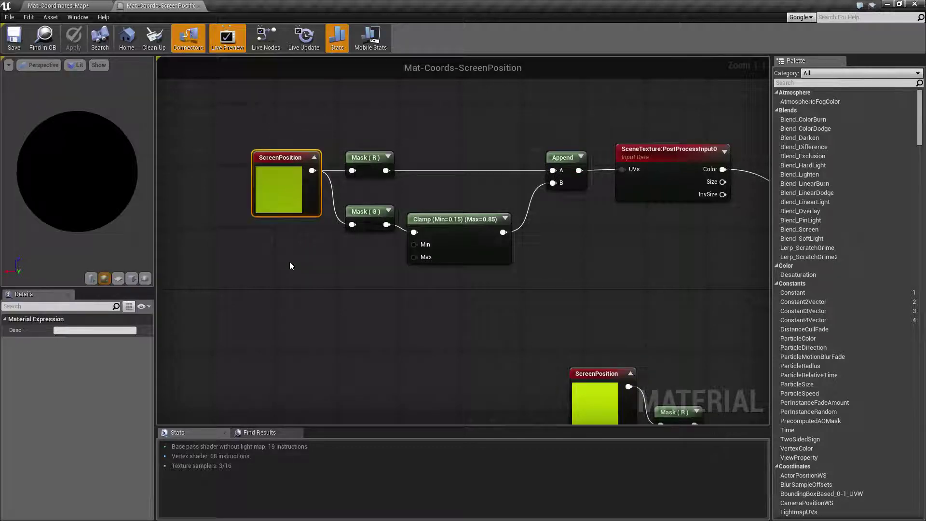
right_click_drag(379, 142, 285, 171)
left_click(319, 198)
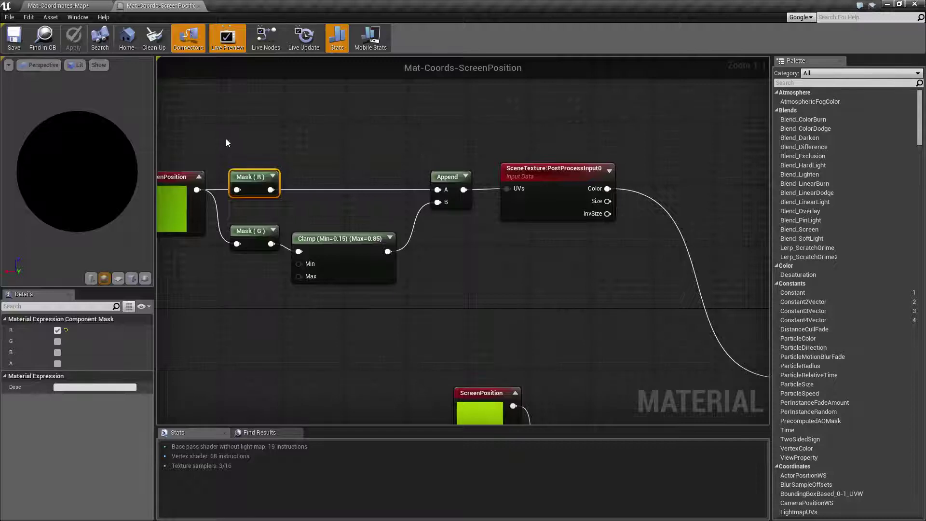
left_click_drag(226, 143, 469, 205)
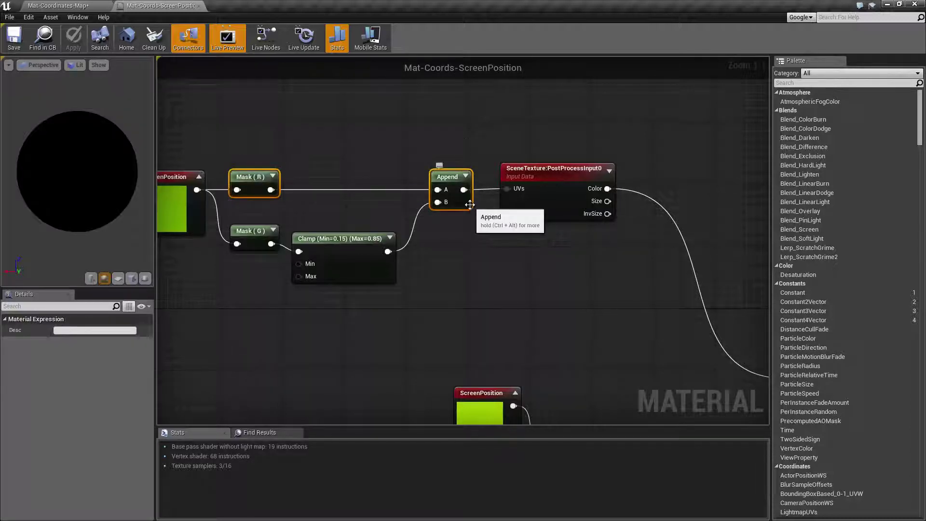
Step: Inspect the Mask (G) branch, its channel setting and the Clamp node's Min and Max defaults
right_click_drag(238, 213, 336, 204)
left_click_drag(336, 205, 394, 276)
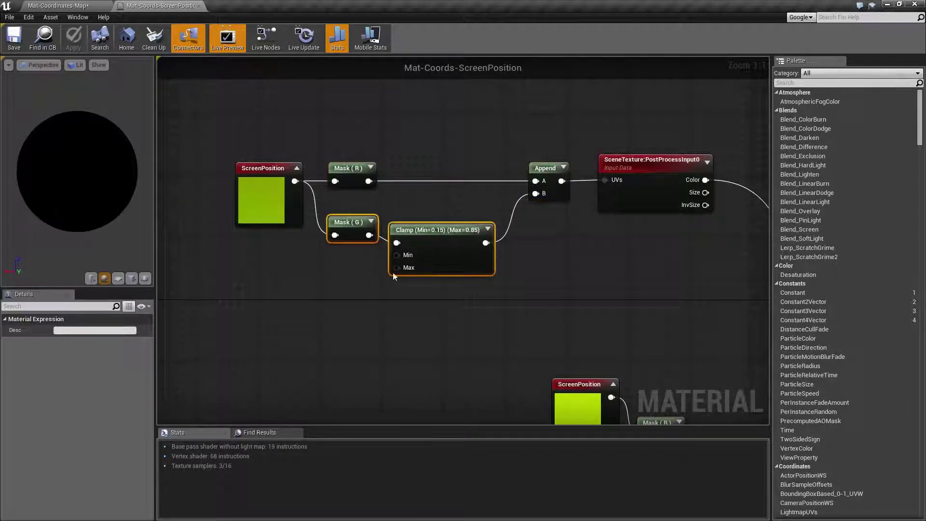
left_click(393, 280)
left_click(346, 227)
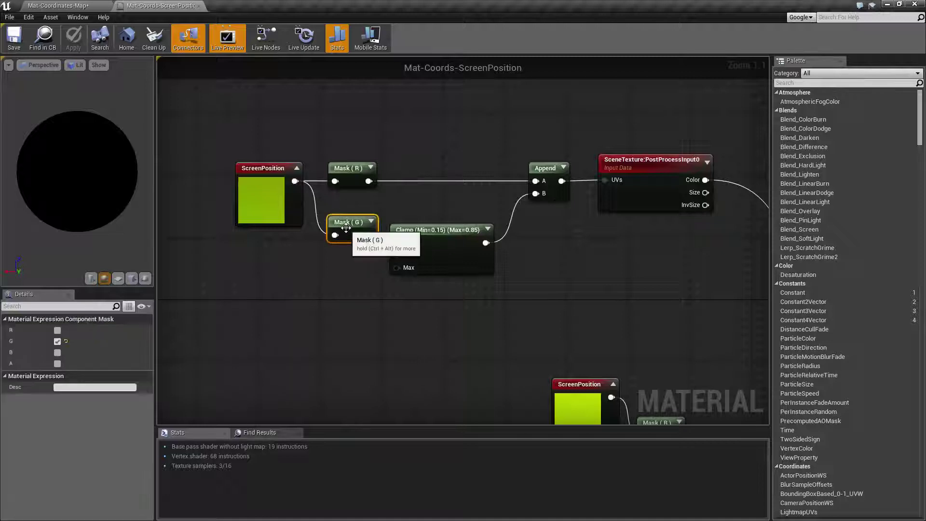
left_click(440, 231)
right_click_drag(440, 230, 385, 220)
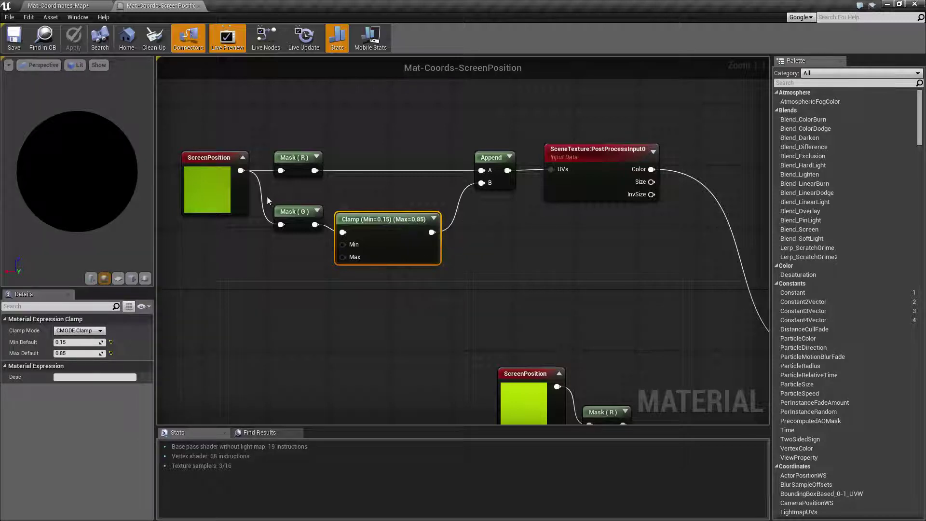
left_click_drag(261, 196, 399, 277)
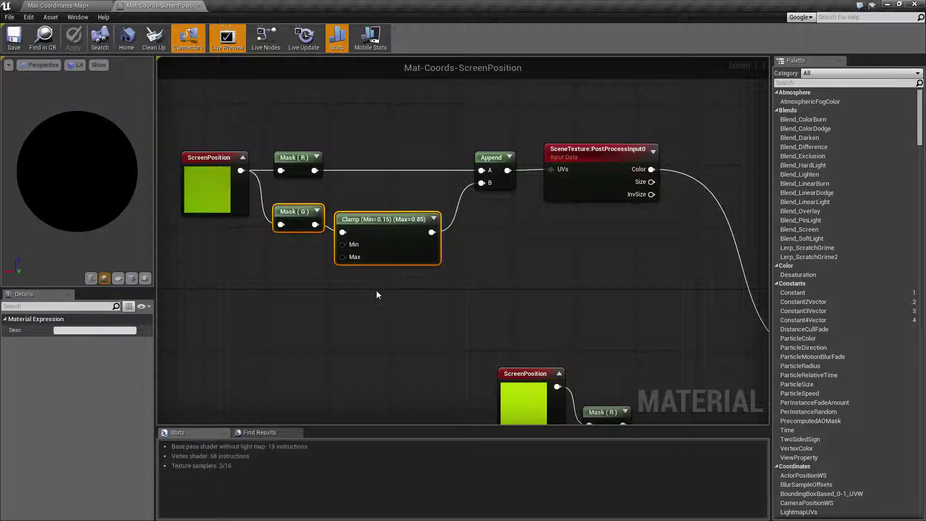
Step: Examine the Append network feeding SceneTexture:PostProcessInput0, the scene texture's settings and its effect in the level
left_click_drag(493, 279, 256, 134)
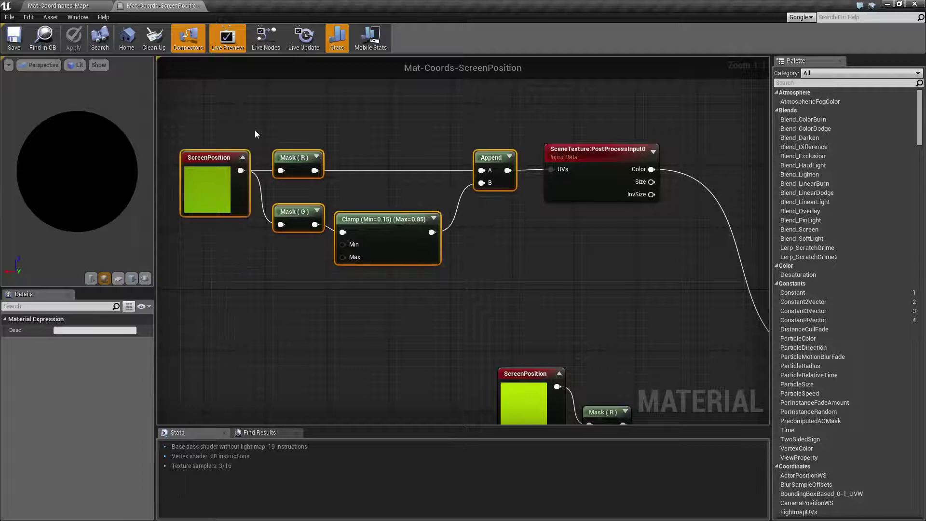
right_click_drag(567, 291, 426, 289)
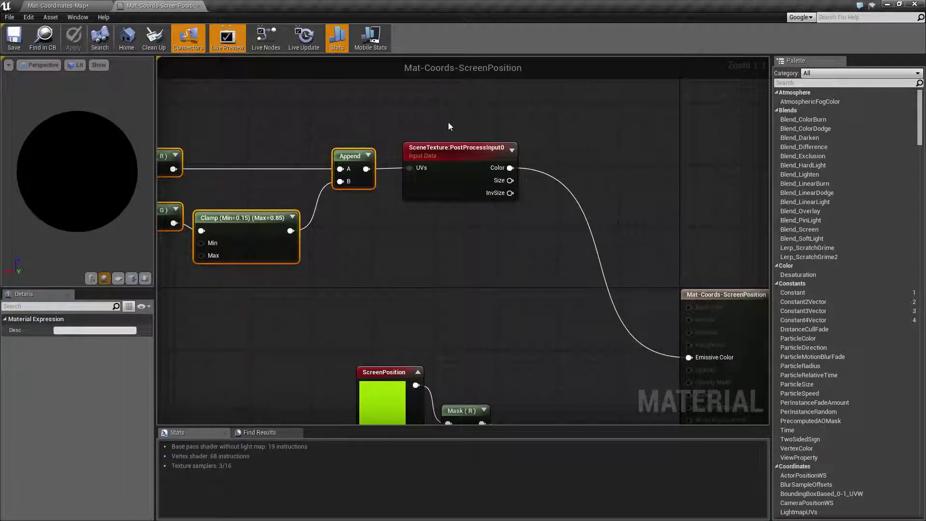
left_click_drag(456, 123, 533, 254)
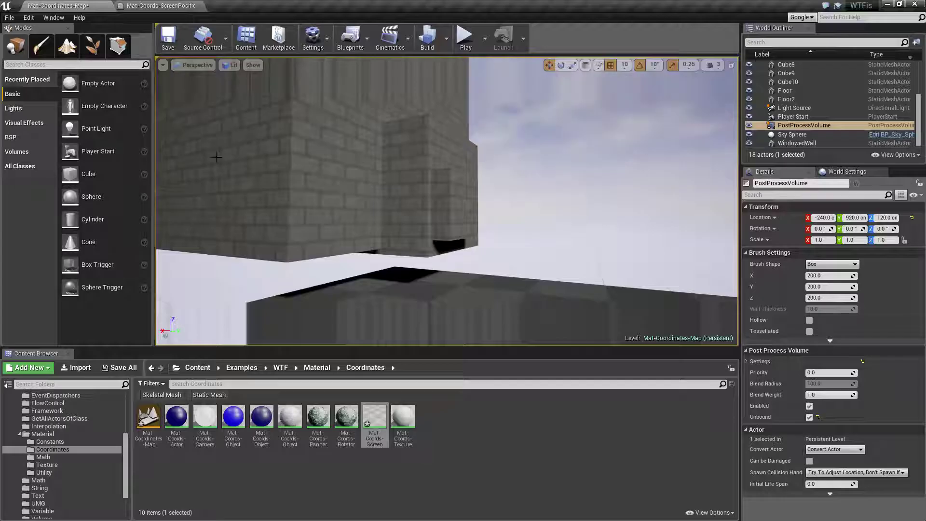
left_click(160, 6)
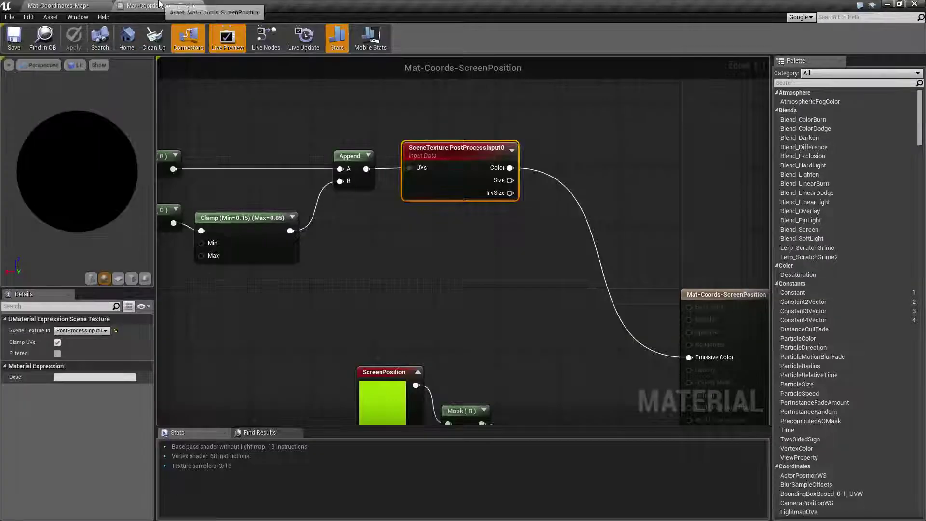
Step: Trace the connection from Emissive Color back to the upper network and inspect its Clamp node again
right_click_drag(637, 274, 542, 211)
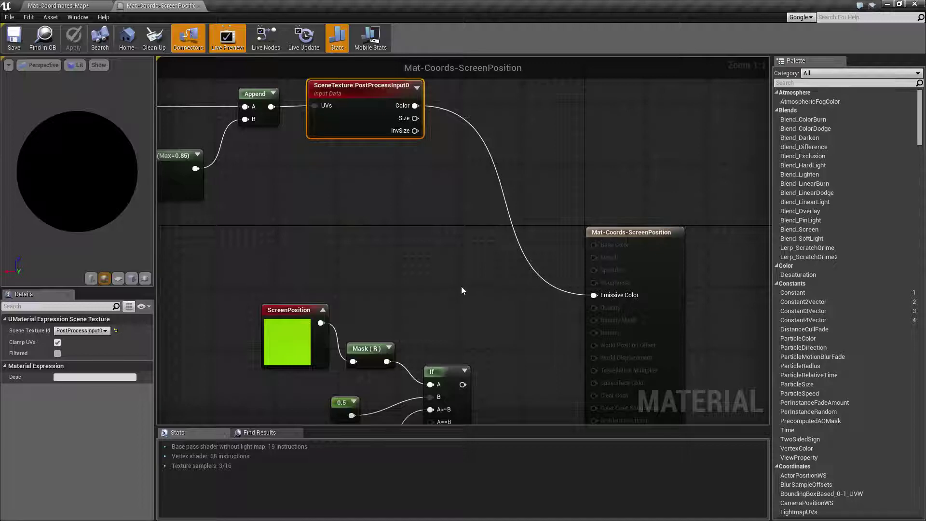
right_click_drag(462, 291, 748, 378)
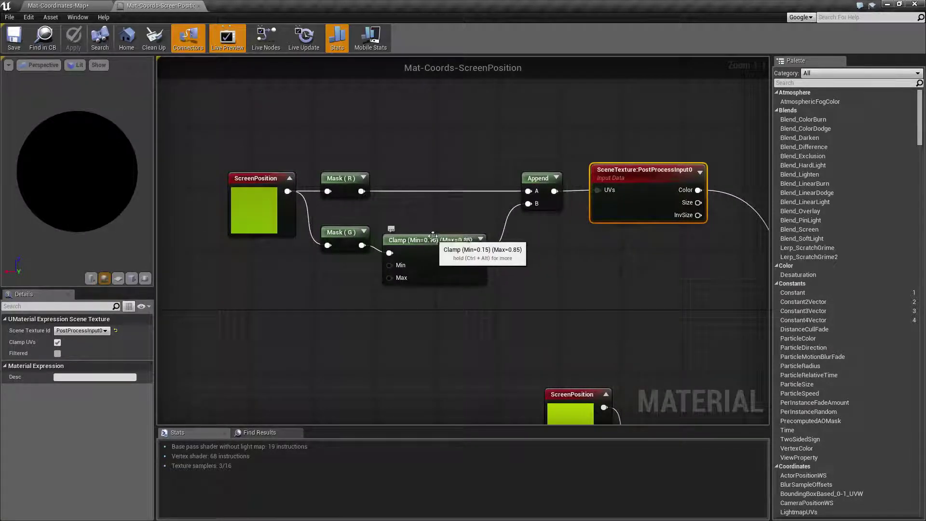
left_click(432, 237)
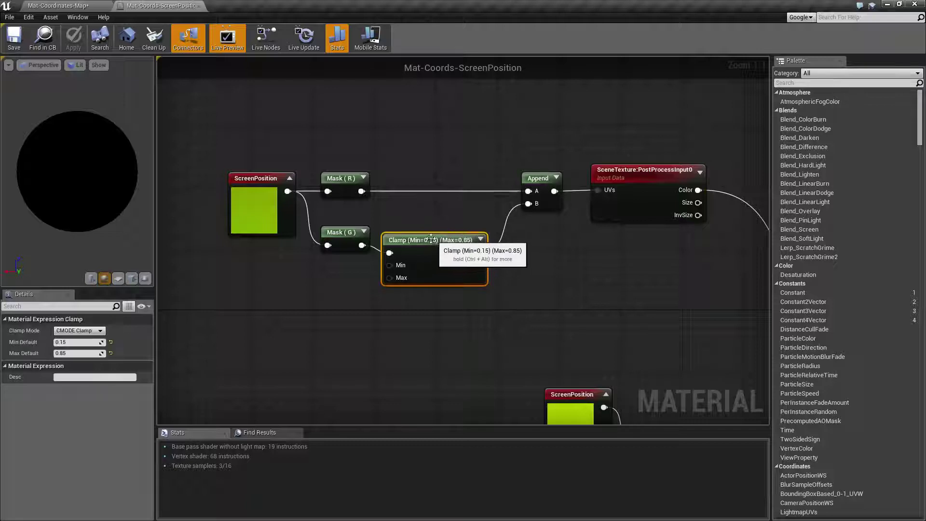
right_click_drag(513, 253, 486, 246)
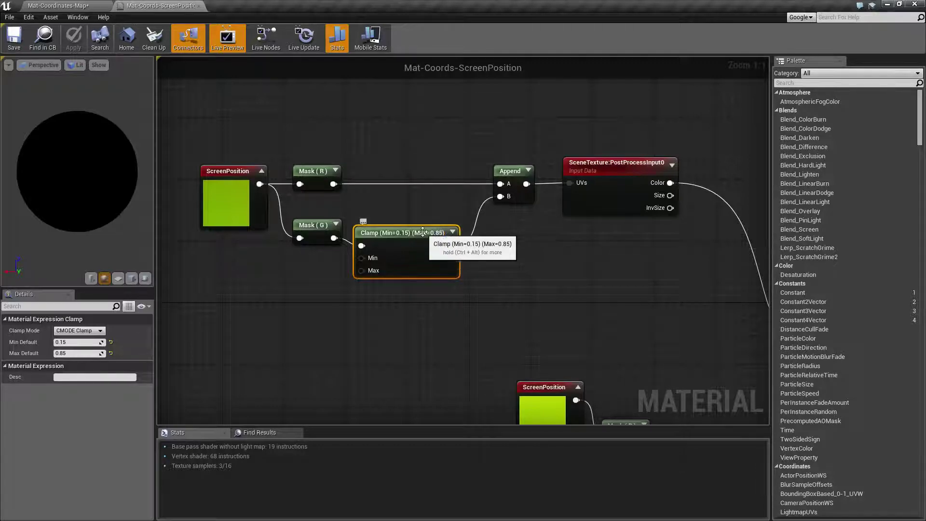
Step: Look around the level to examine how the clamped coordinates affect the view's edges, and return to the material graph
left_click(93, 5)
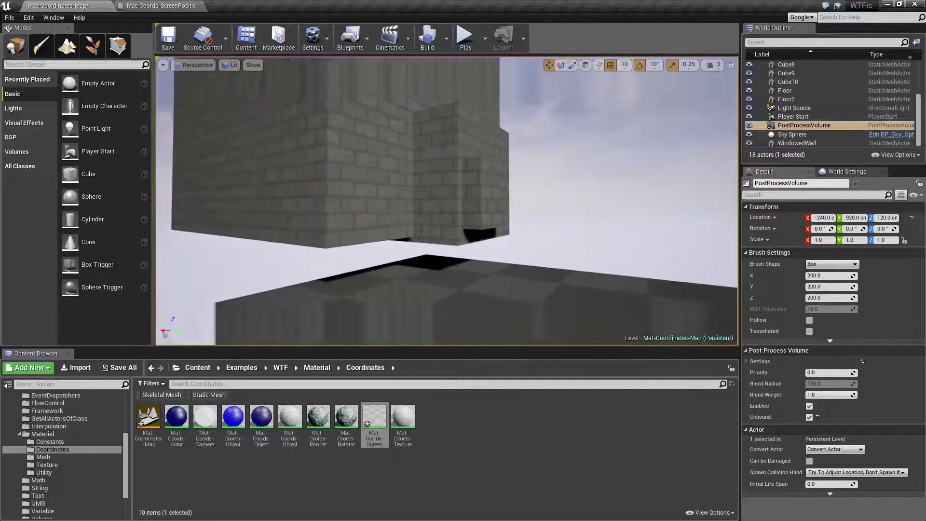
right_click_drag(447, 200, 450, 201)
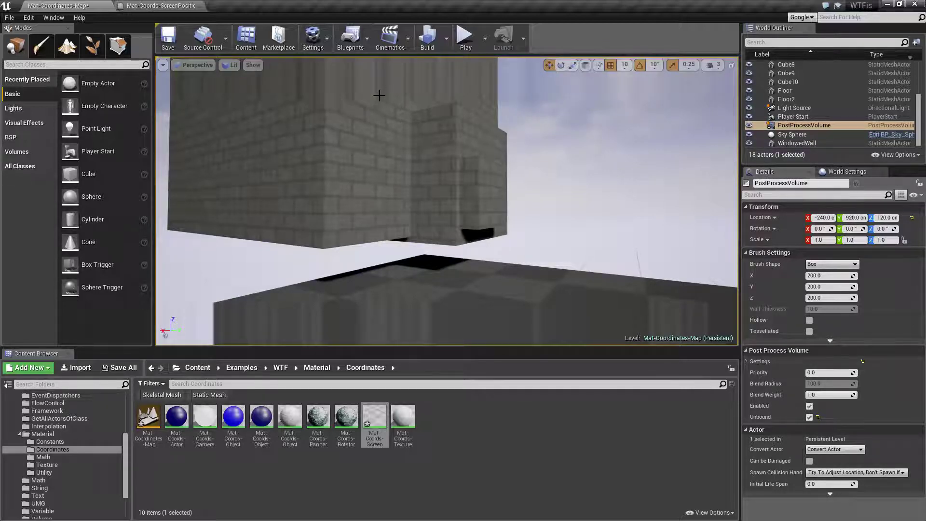
right_click_drag(460, 186, 584, 186)
right_click_drag(508, 193, 312, 178)
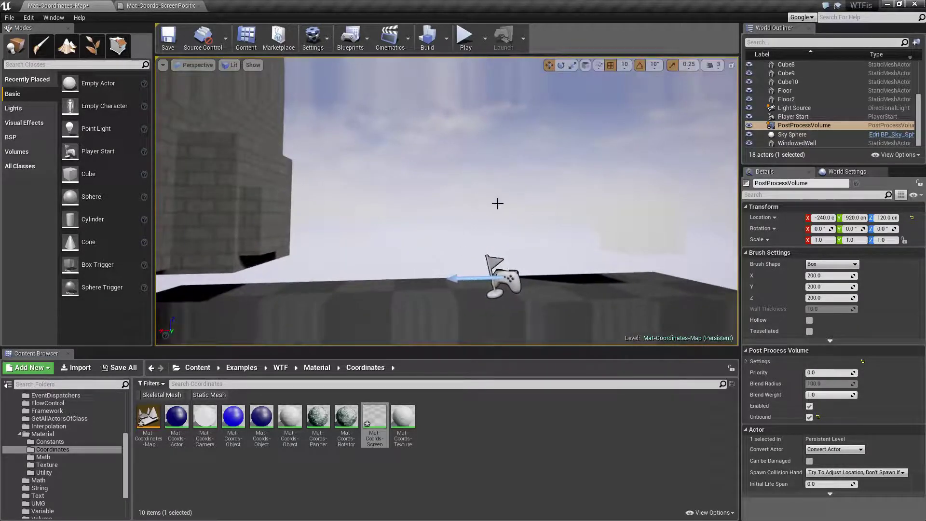
right_click_drag(497, 203, 497, 203)
left_click(161, 6)
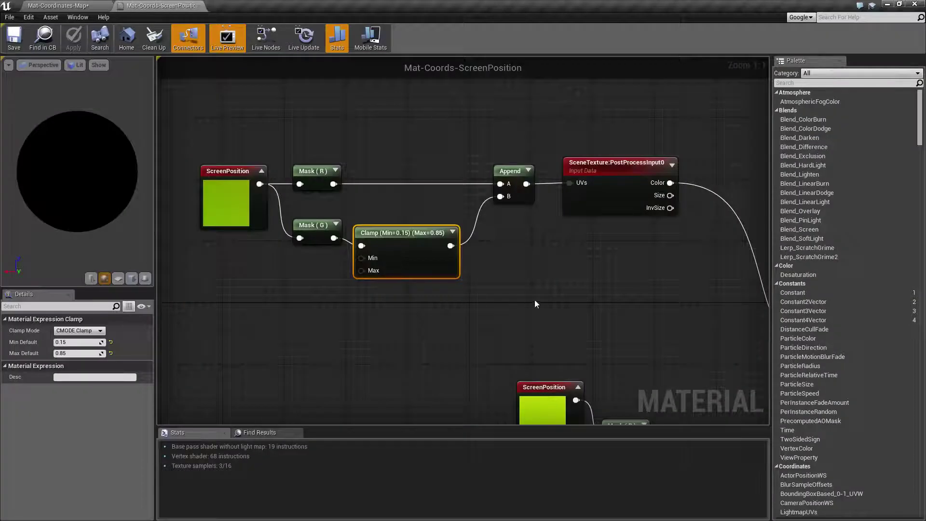
Step: Switch the component mask between the lower ScreenPosition node and the If node from the R channel to G
right_click_drag(553, 301, 395, 193)
right_click_drag(549, 284, 512, 168)
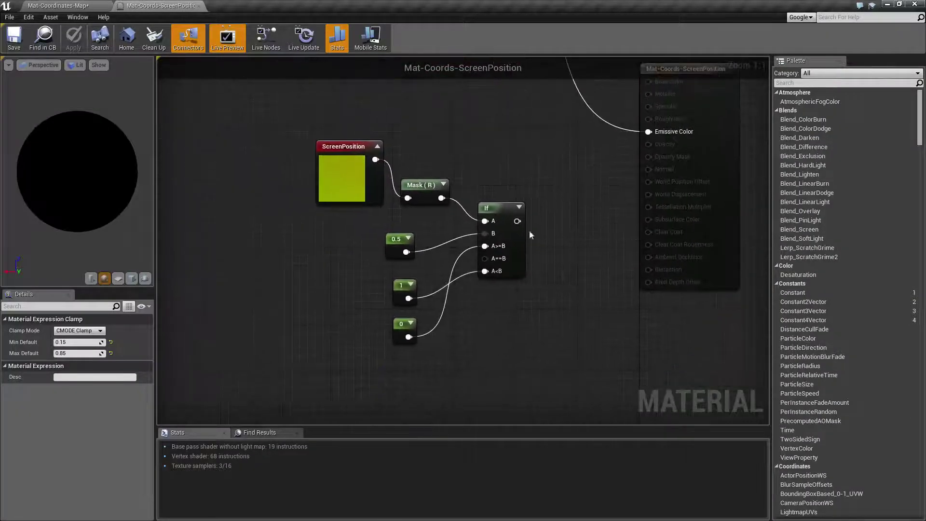
right_click_drag(536, 332, 545, 288)
right_click_drag(466, 112, 471, 196)
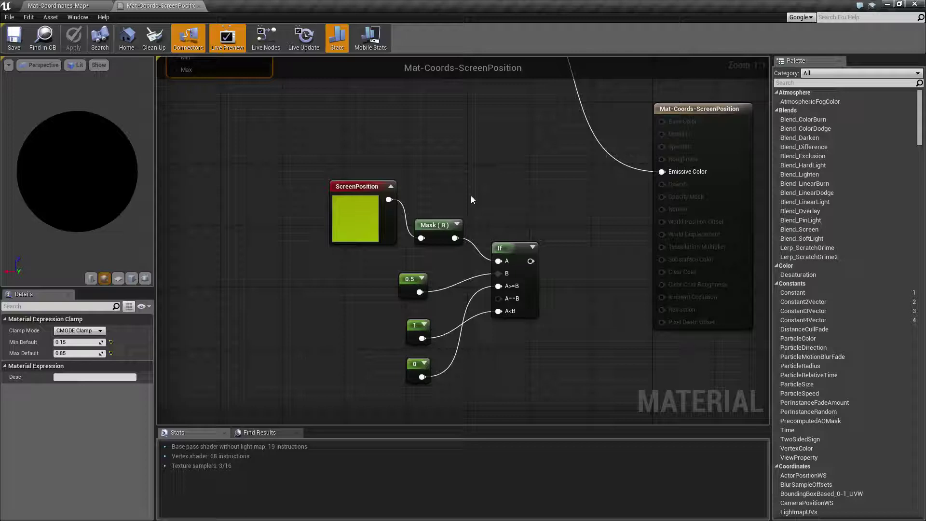
left_click(432, 227)
left_click(57, 331)
left_click(57, 342)
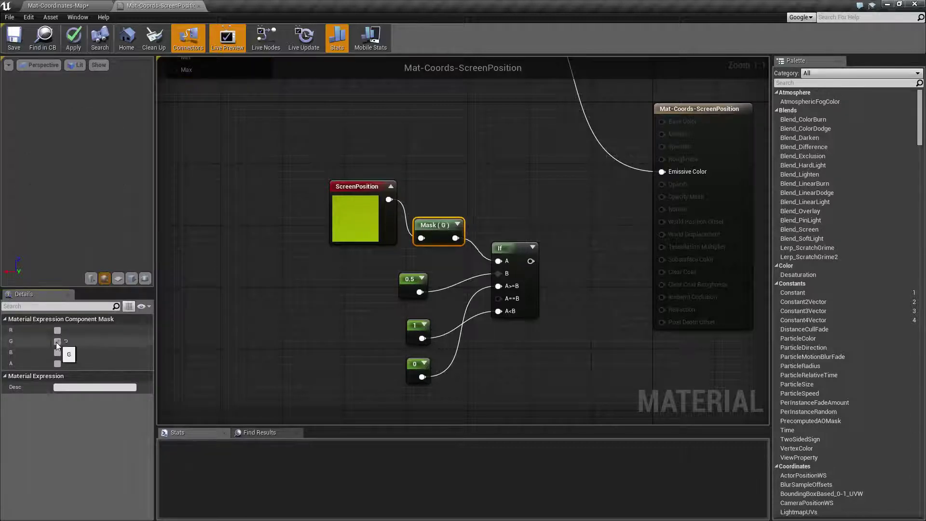
Step: Connect the If node's output to Emissive Color, apply the material, and check the effect in the level before returning to the graph
left_click_drag(531, 261, 673, 172)
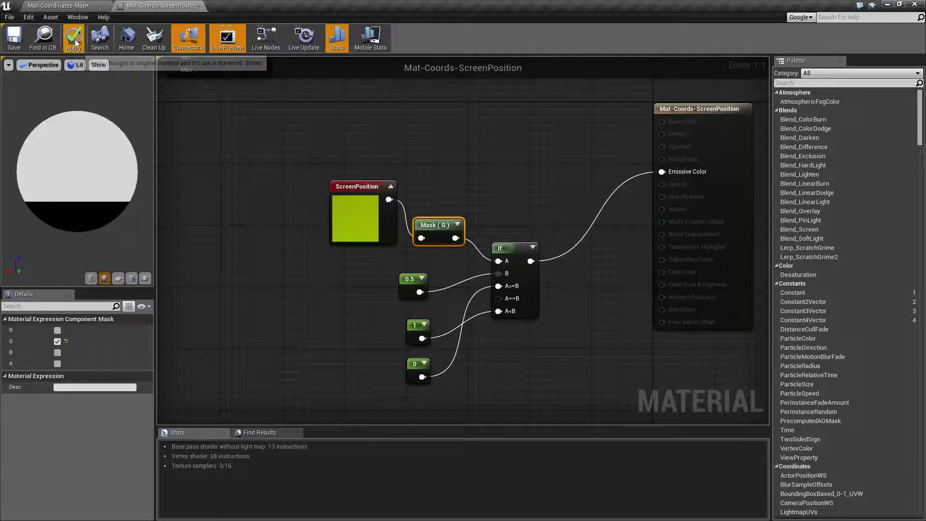
left_click(78, 4)
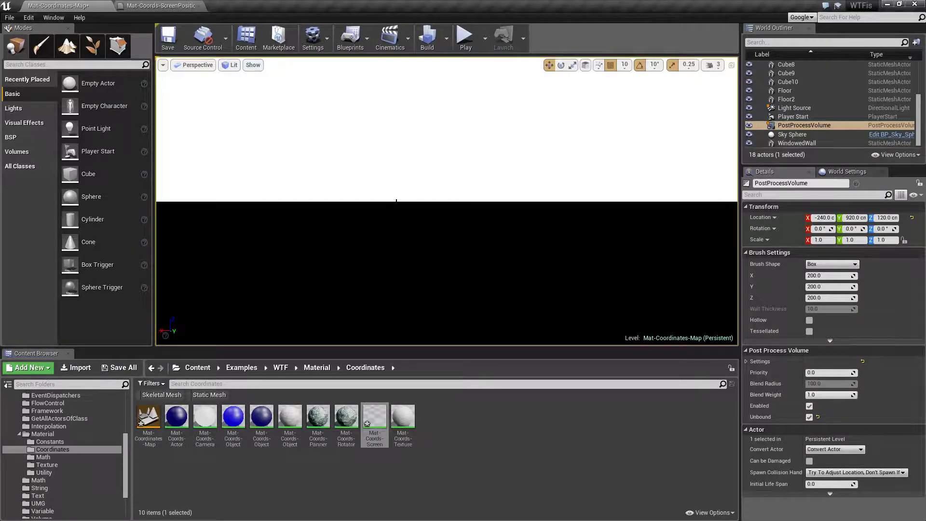
left_click(163, 6)
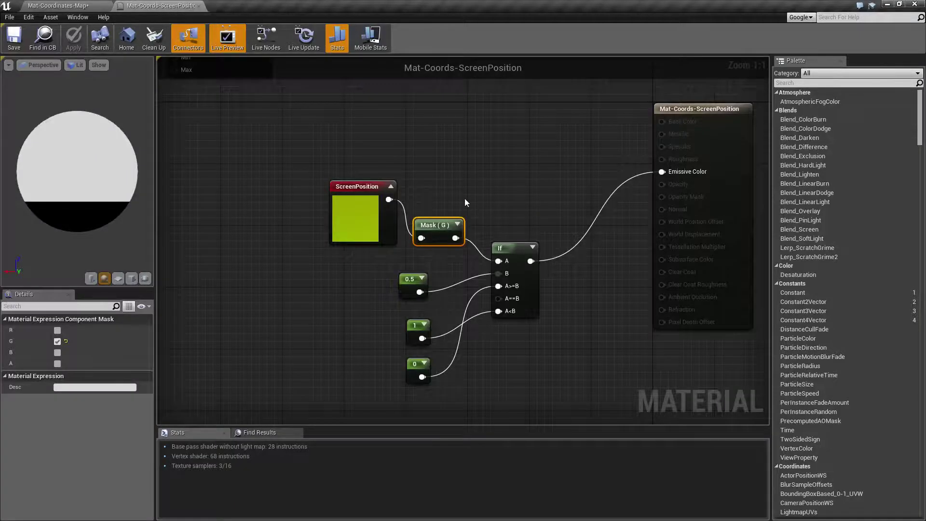